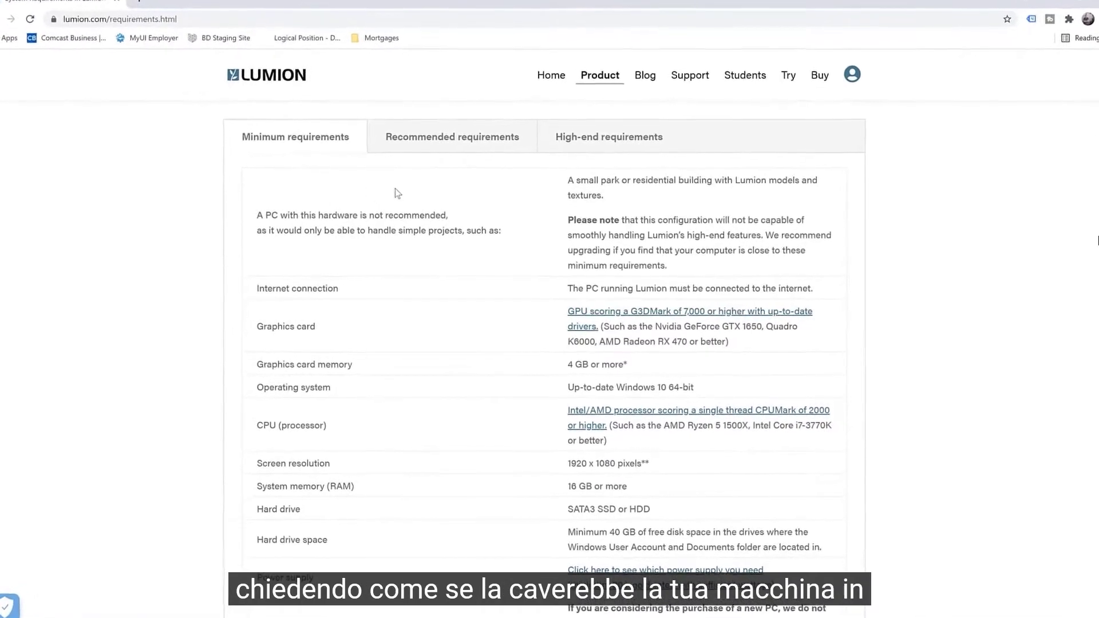
# Look through Lumion's recommended hardware requirements, then the high-end requirements, on the website.
pyautogui.click(487, 145)
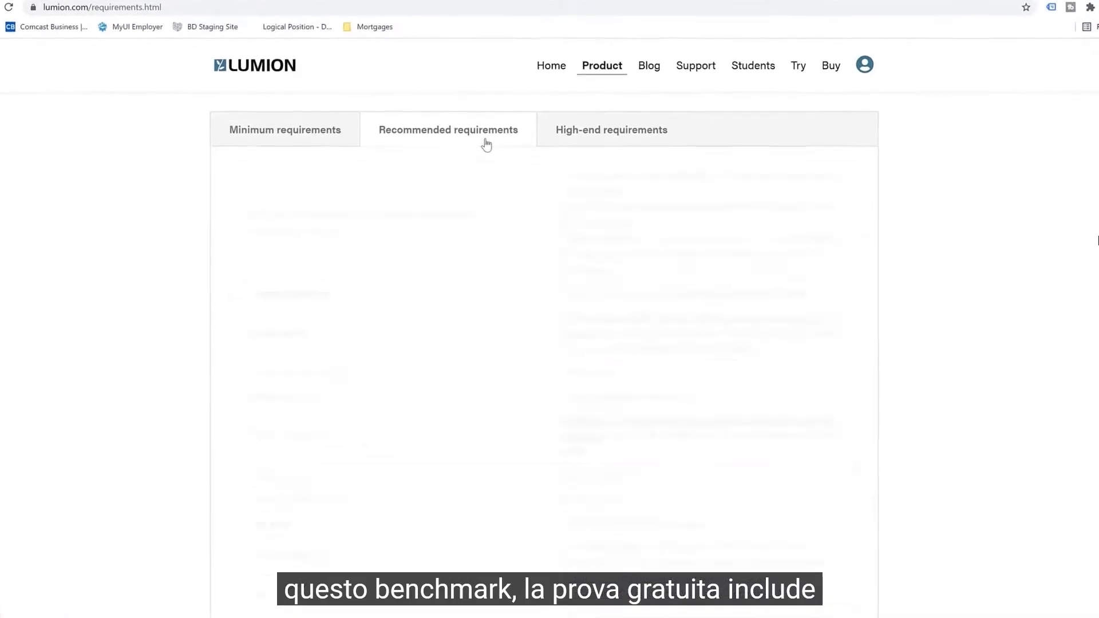
pyautogui.click(691, 131)
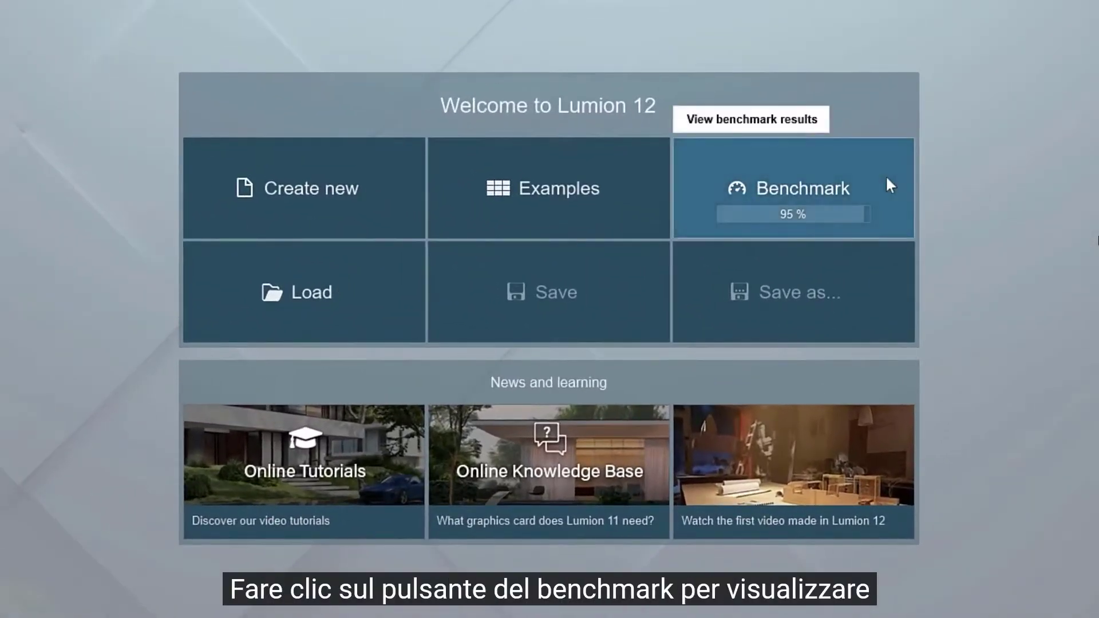
pyautogui.click(887, 182)
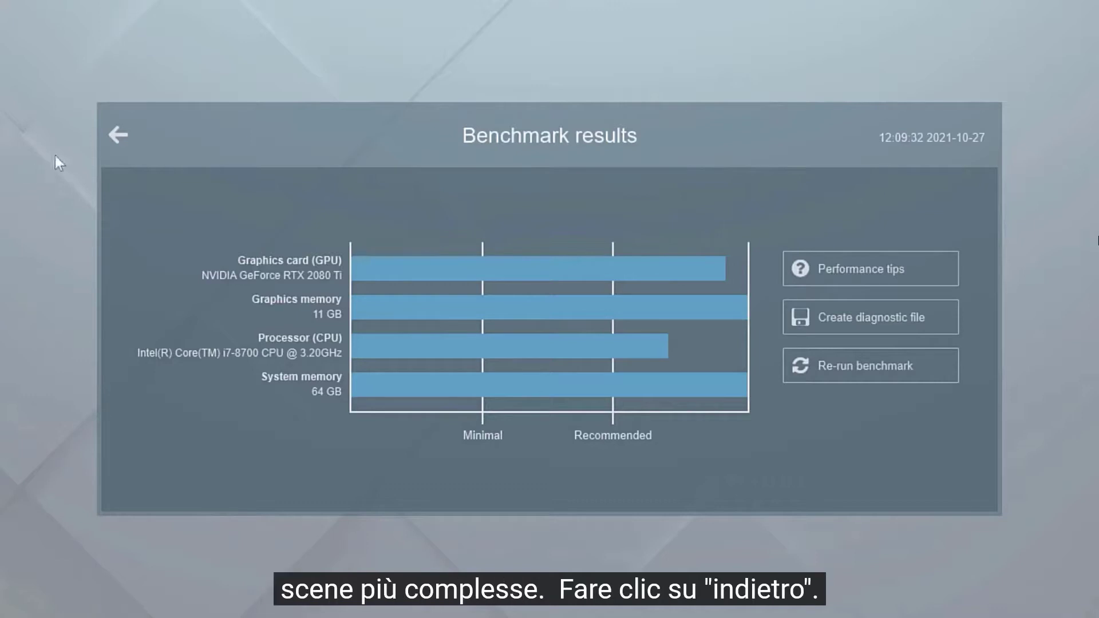
pyautogui.click(112, 142)
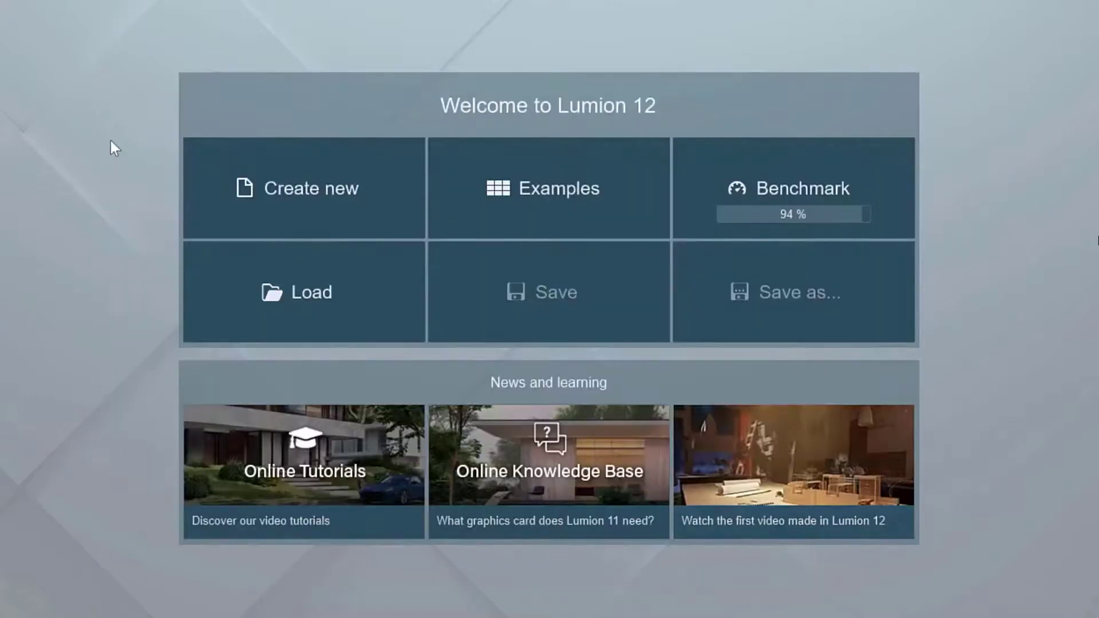
pyautogui.click(852, 509)
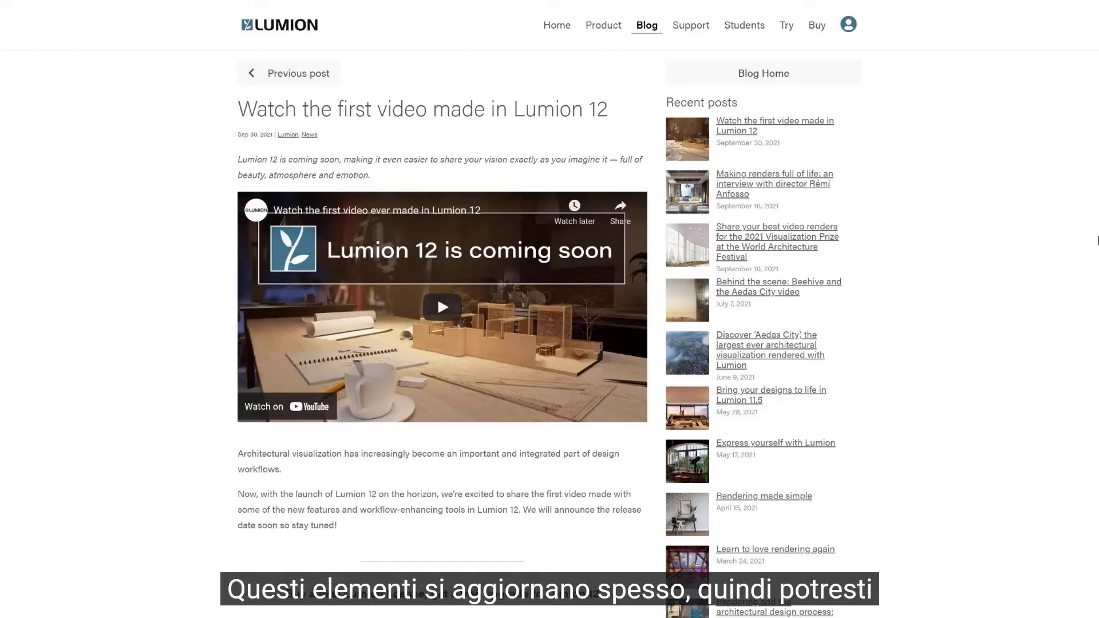
pyautogui.scroll(-4, 1097, 241)
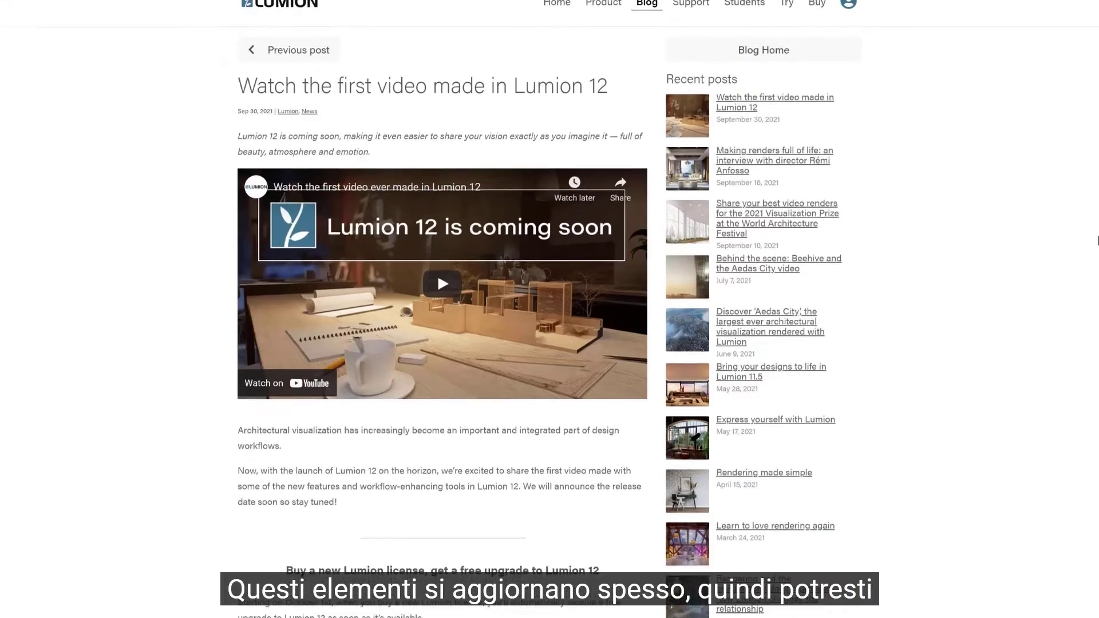
pyautogui.scroll(-5, 1097, 240)
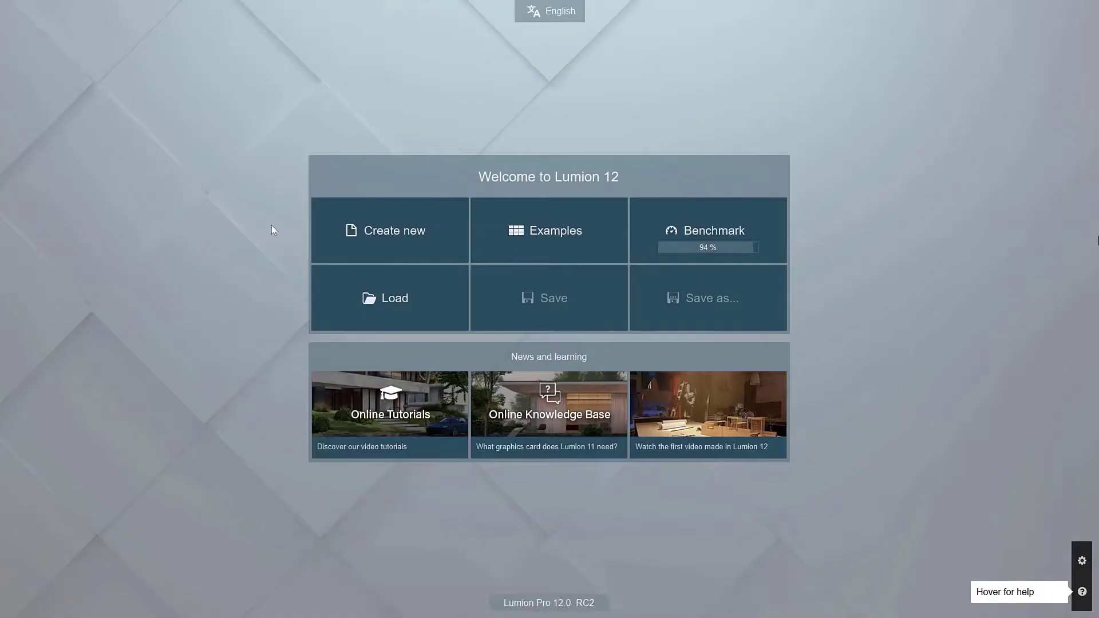
pyautogui.click(338, 227)
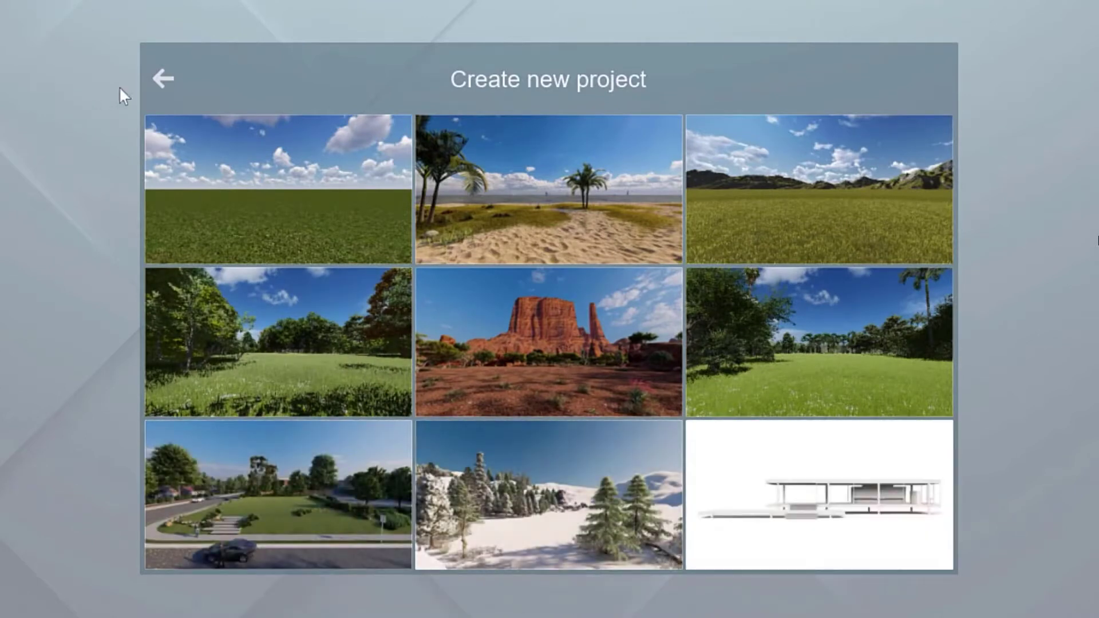
pyautogui.click(161, 81)
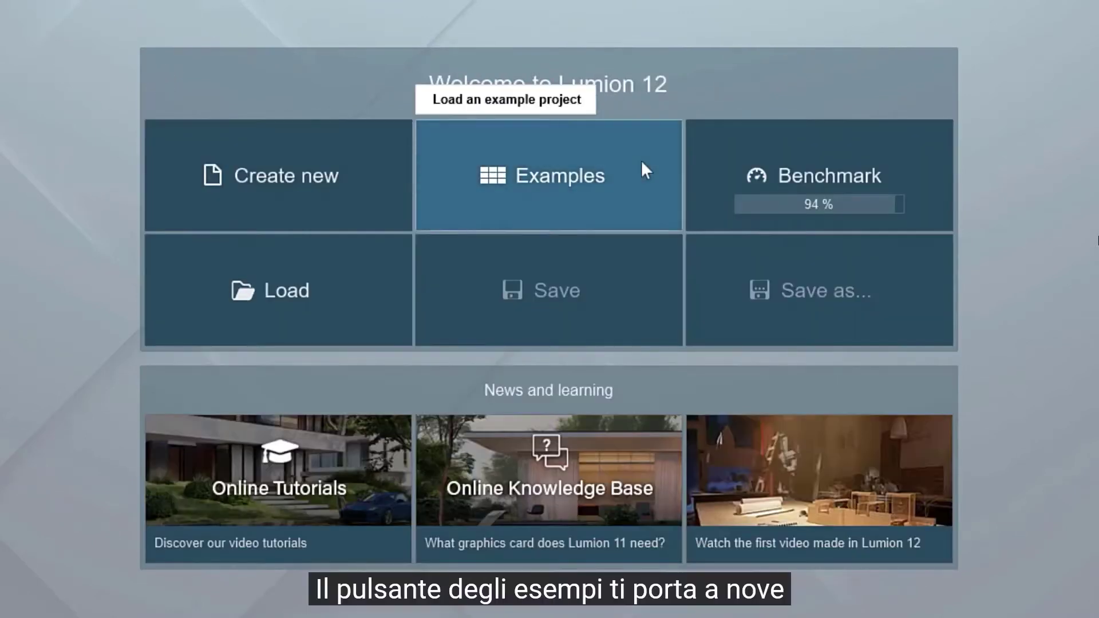
pyautogui.click(645, 169)
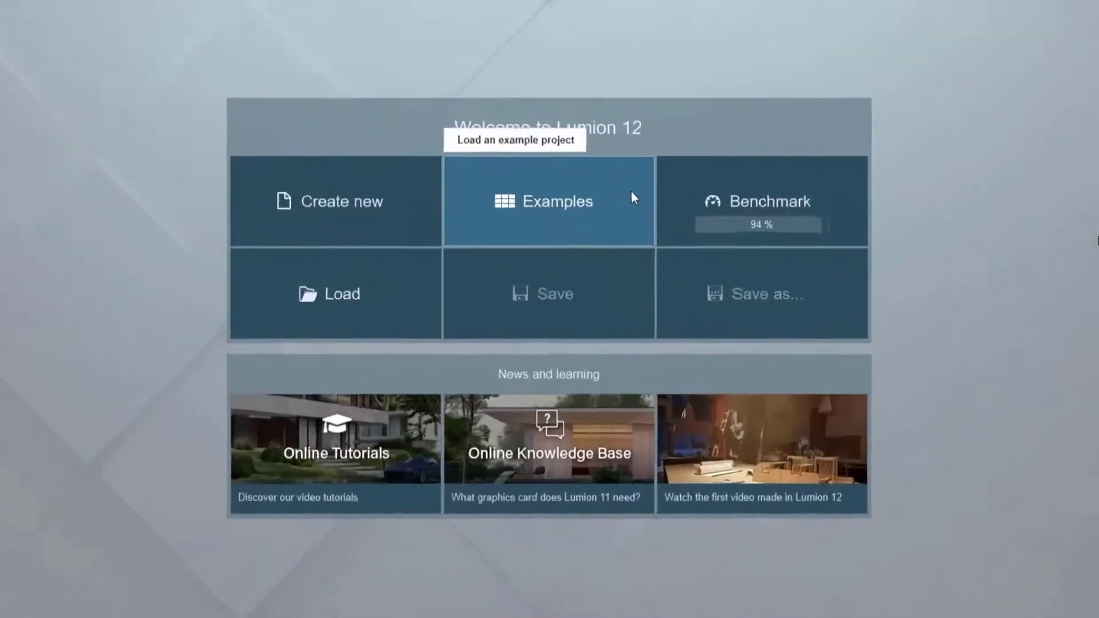
# Load the Beach house example and fly the camera around the pool and house using W, D, Q, E.
pyautogui.click(613, 224)
pyautogui.click(857, 440)
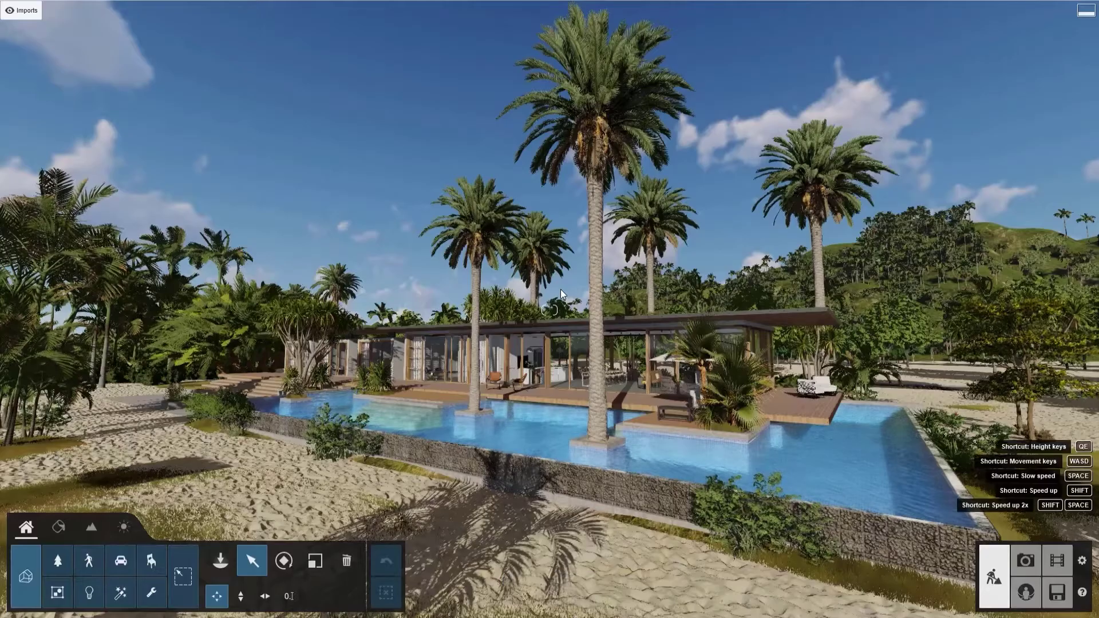
pyautogui.moveTo(561, 290)
pyautogui.mouseDown(button='right')
pyautogui.moveTo(441, 291)
pyautogui.moveTo(675, 298)
pyautogui.moveTo(549, 283)
pyautogui.mouseUp(button='right')
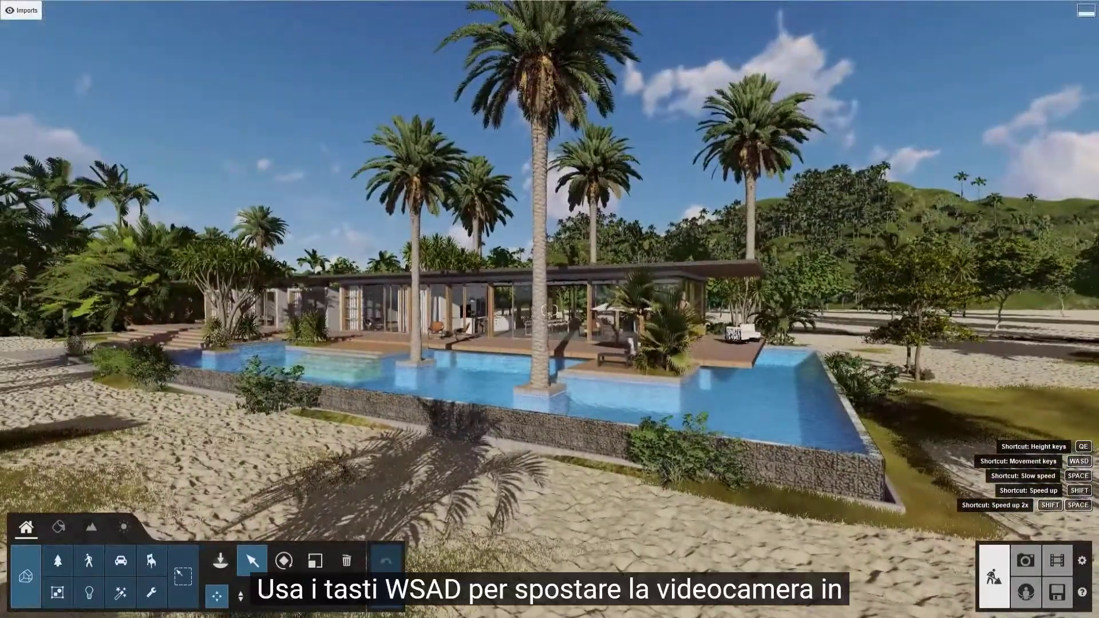
pyautogui.press('w')
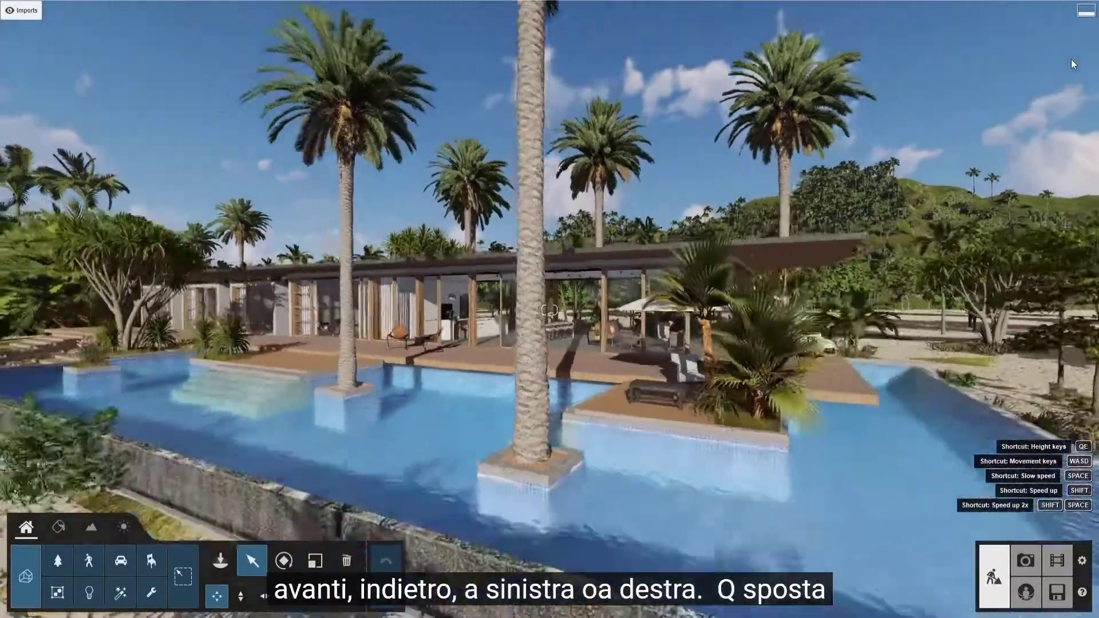
pyautogui.press('d')
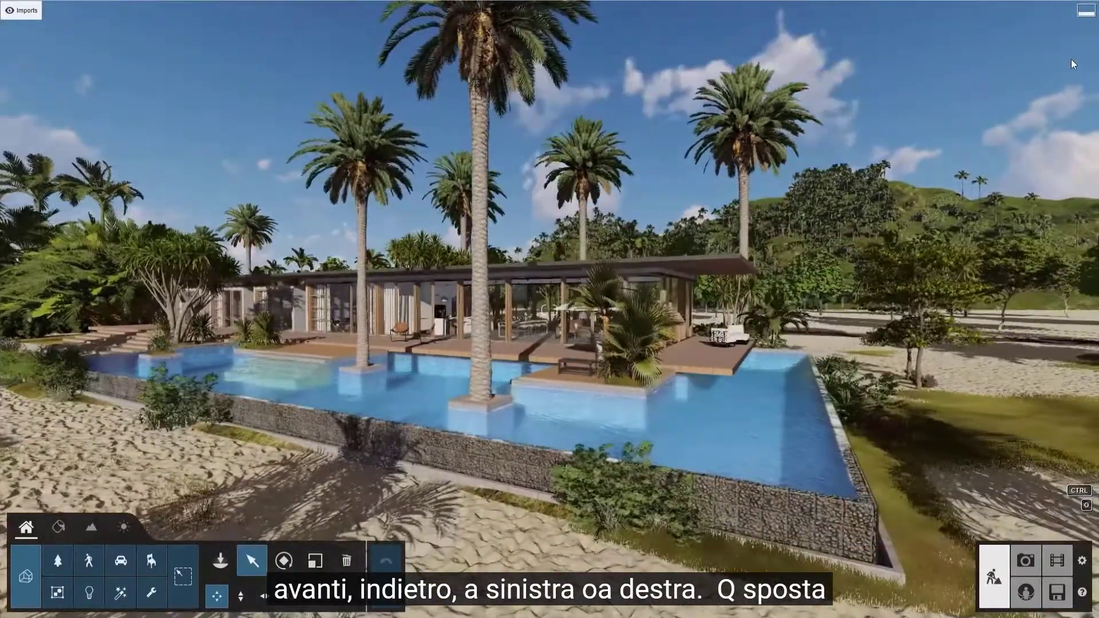
pyautogui.press('q')
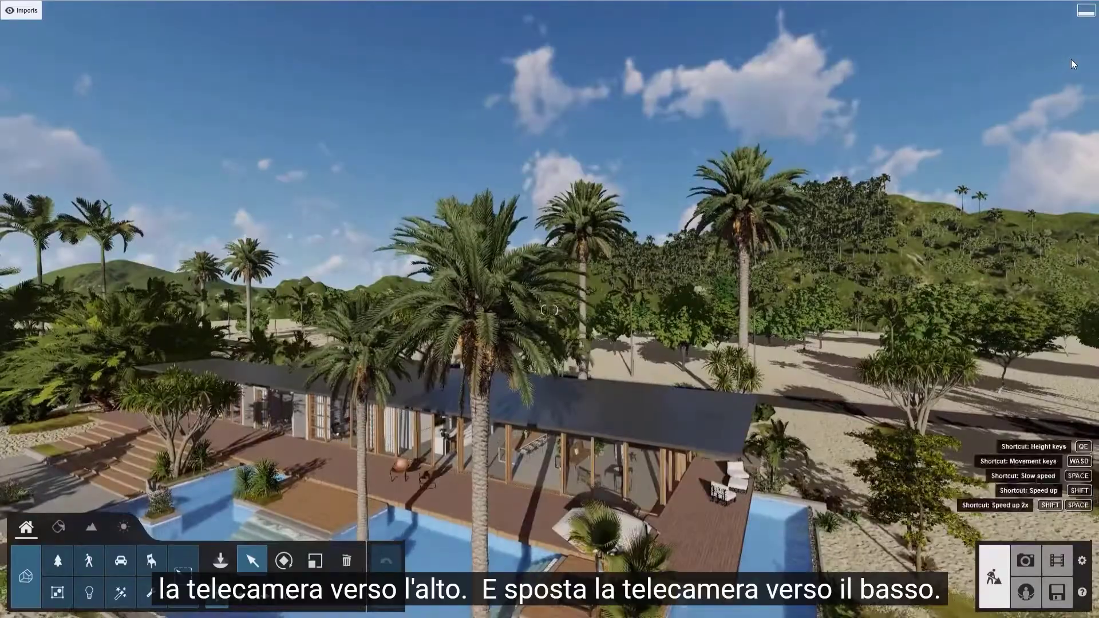
pyautogui.press('e')
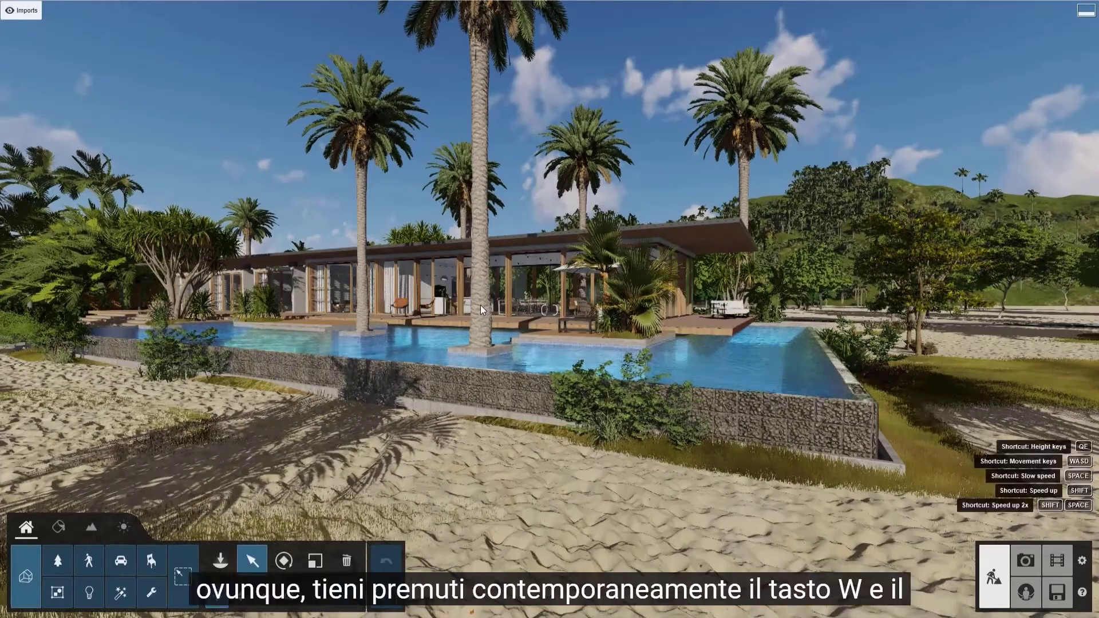
# Turn toward the pool house and fly forward through the pool area toward the house and sea.
pyautogui.press('w')
pyautogui.moveTo(550, 310); pyautogui.dragTo(549, 310, button='right')
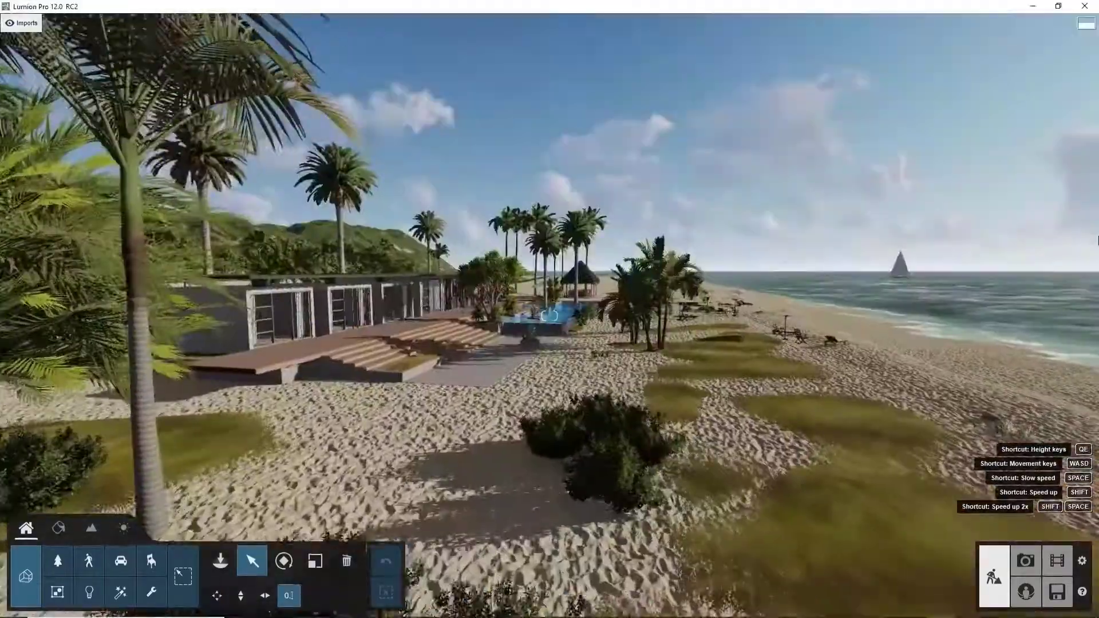
pyautogui.press('w')
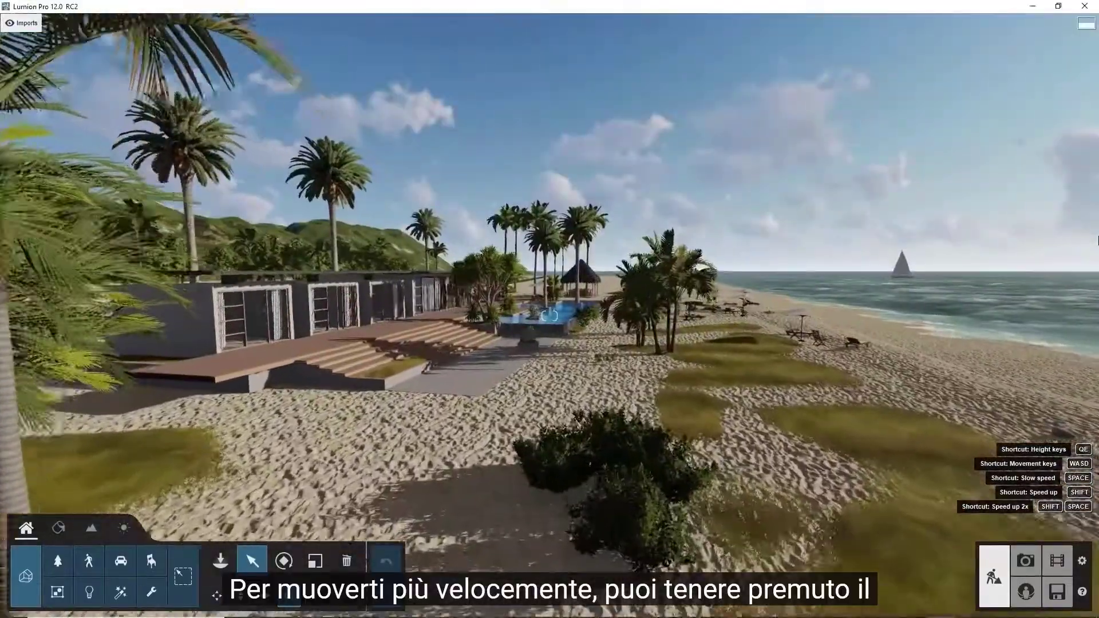
pyautogui.press('w')
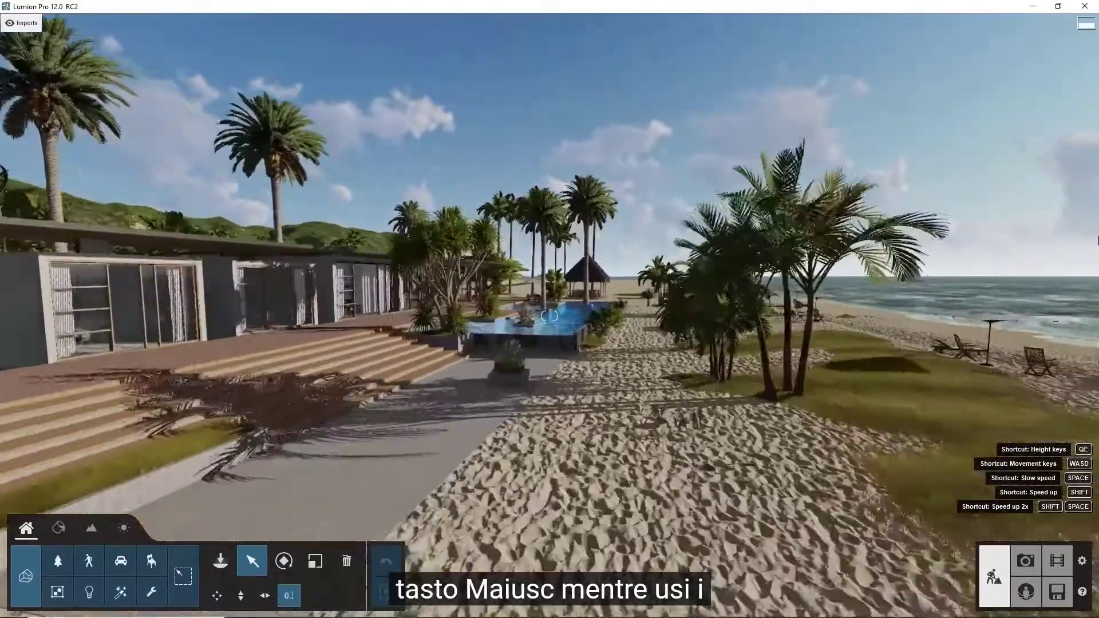
pyautogui.press('w')
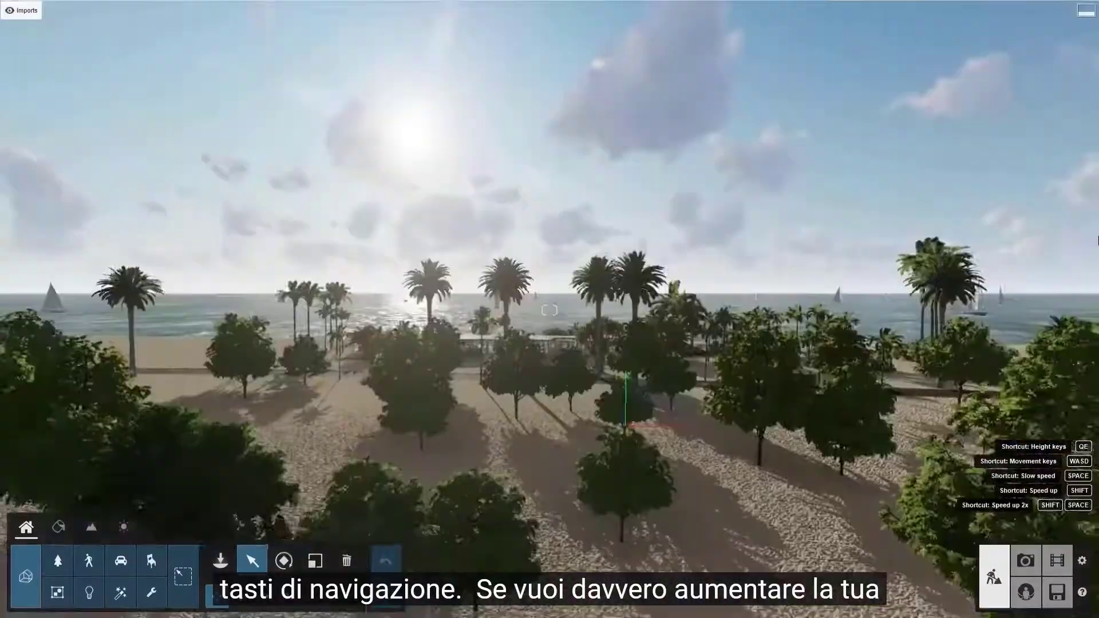
pyautogui.press('w')
pyautogui.press('w')
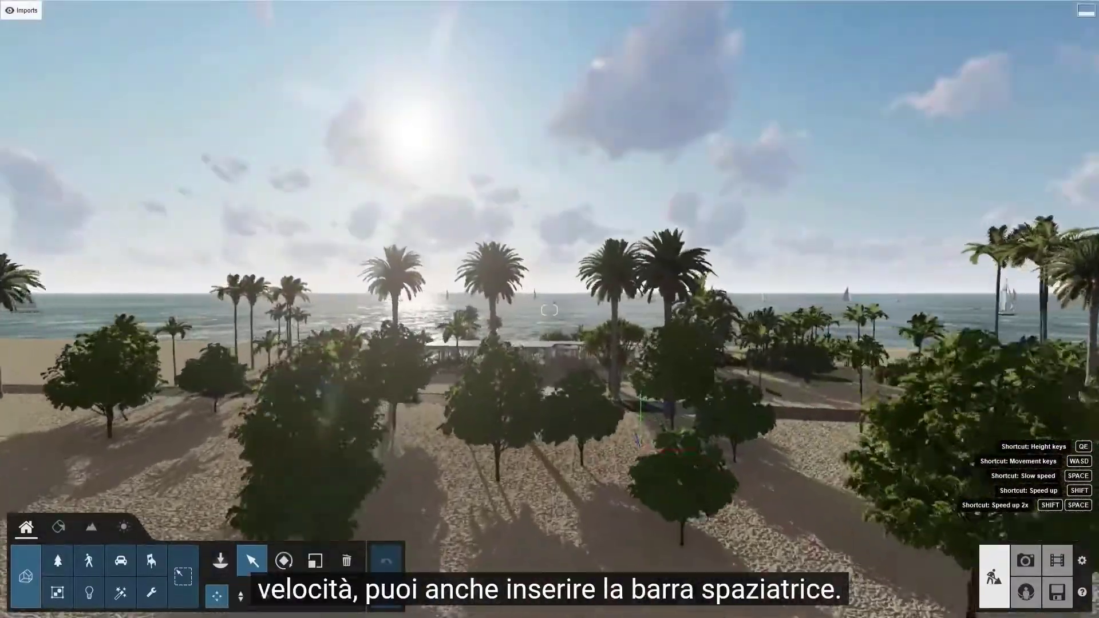
pyautogui.press('w')
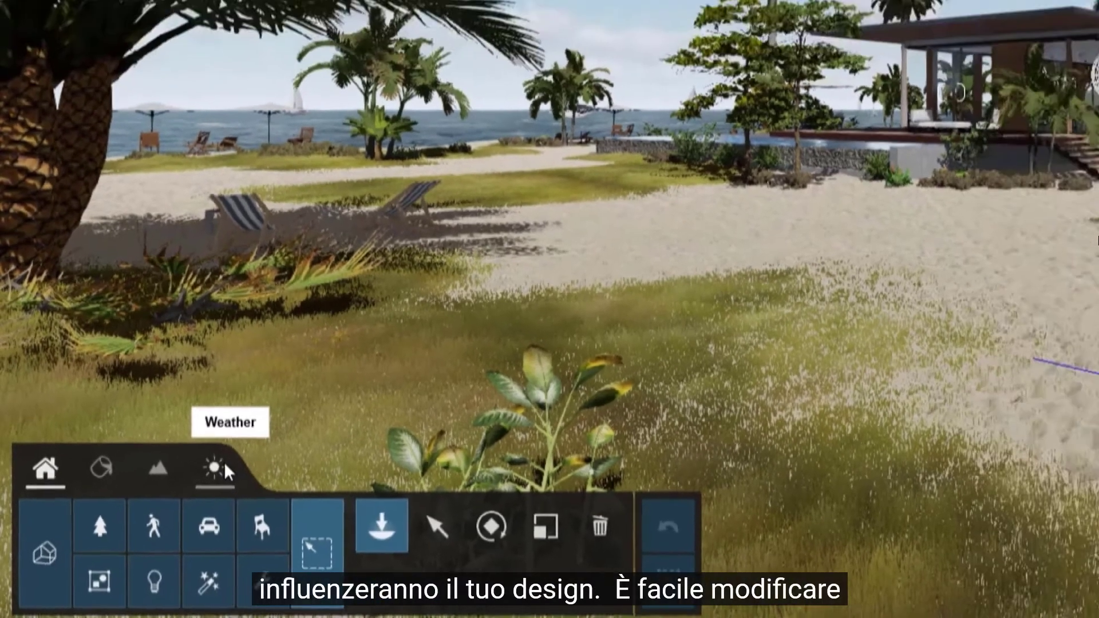
# In Weather, swing the sun to the southeast, cycle the sun height back to day, and adjust cloudiness.
pyautogui.click(258, 445)
pyautogui.moveTo(127, 605); pyautogui.dragTo(171, 597)
pyautogui.moveTo(198, 560)
pyautogui.mouseDown()
pyautogui.moveTo(195, 595)
pyautogui.moveTo(198, 558)
pyautogui.mouseUp()
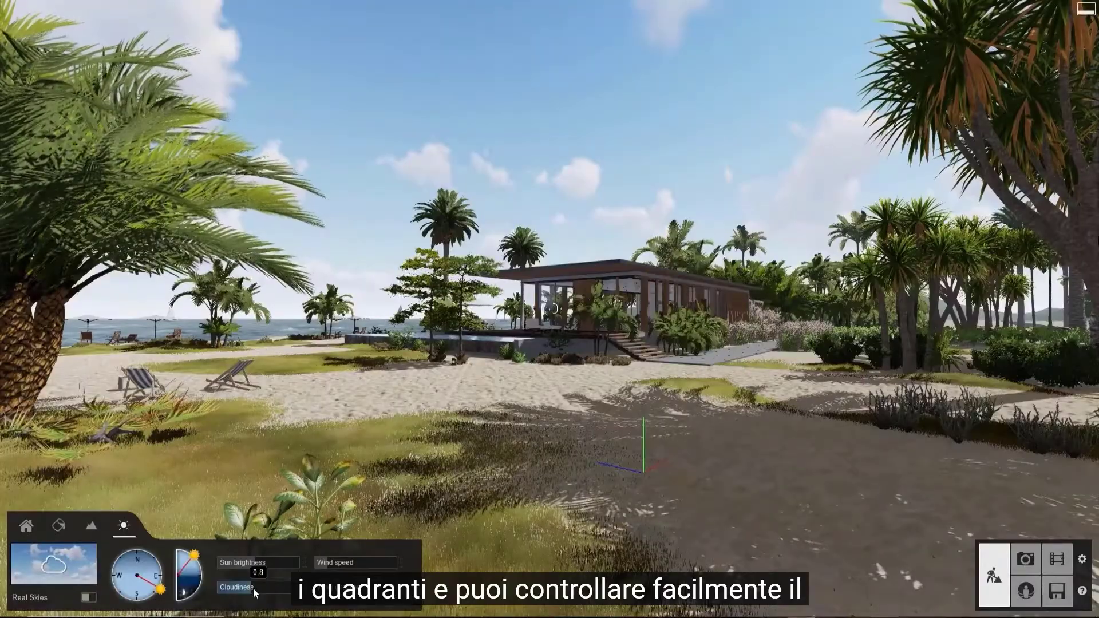
pyautogui.moveTo(277, 593)
pyautogui.mouseDown()
pyautogui.moveTo(289, 593)
pyautogui.moveTo(266, 600)
pyautogui.mouseUp()
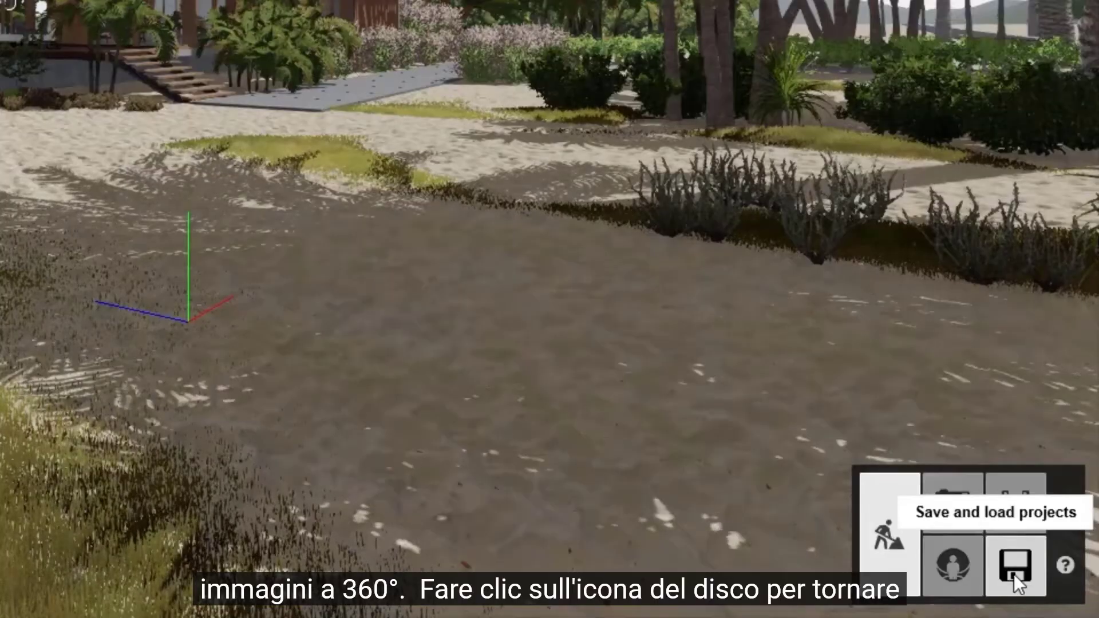
pyautogui.click(1013, 575)
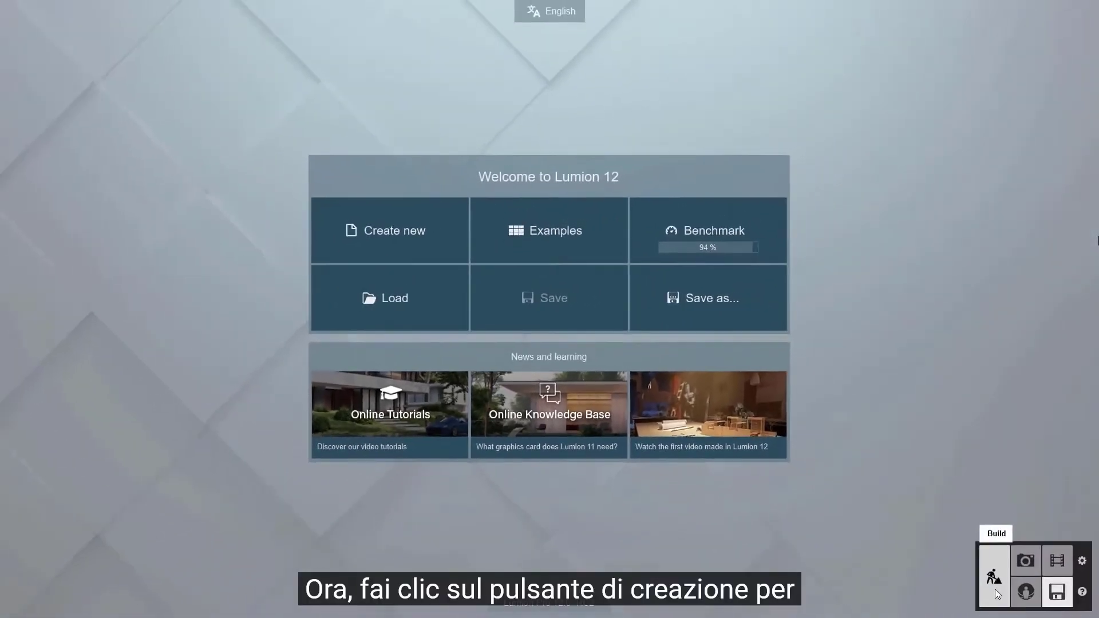
pyautogui.click(997, 594)
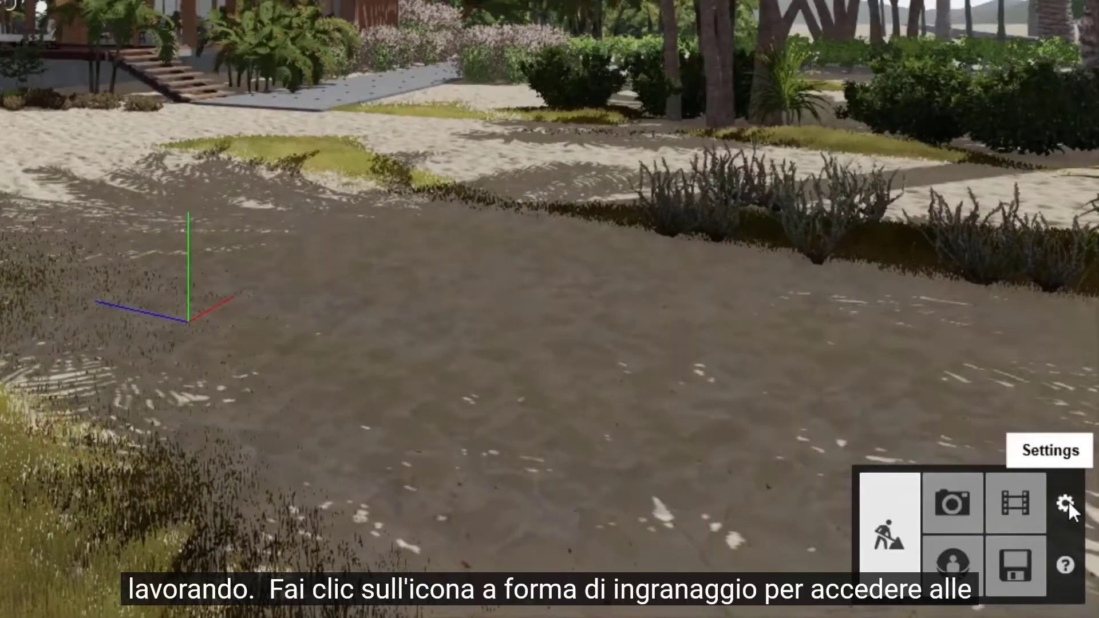
# Set editor quality to one star and editor resolution to 50%, then right-click the Windows desktop.
pyautogui.click(1081, 561)
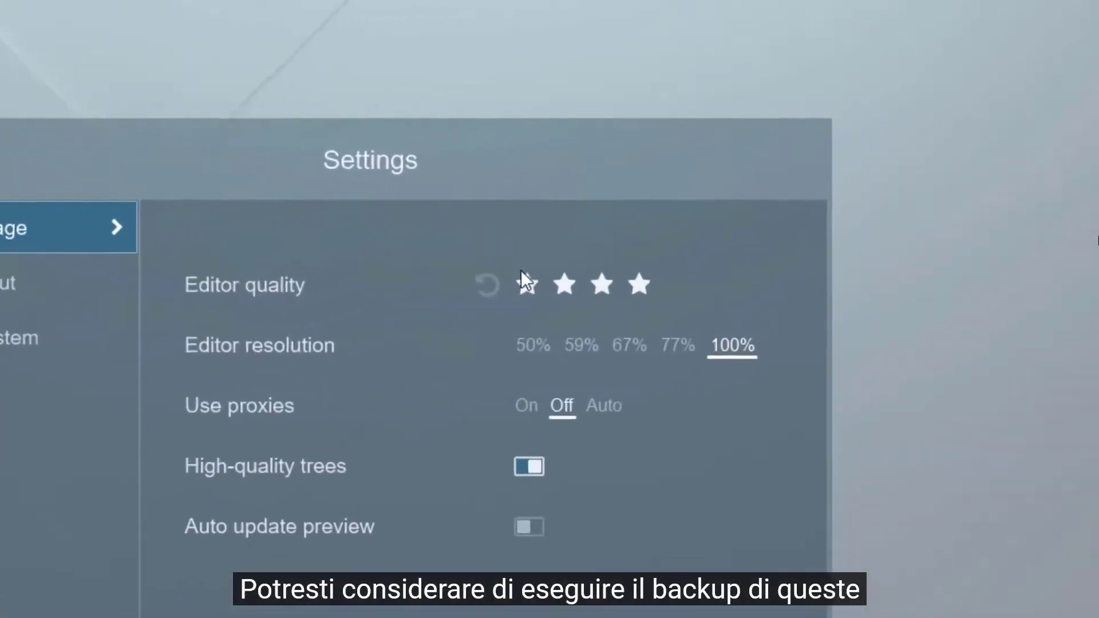
pyautogui.click(527, 284)
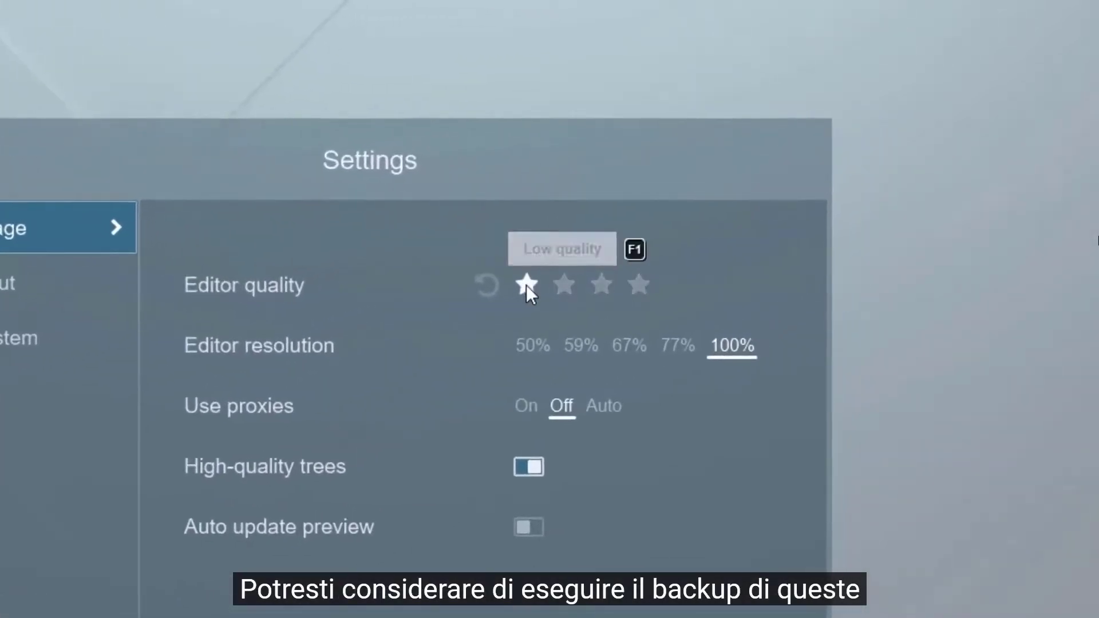
pyautogui.click(527, 344)
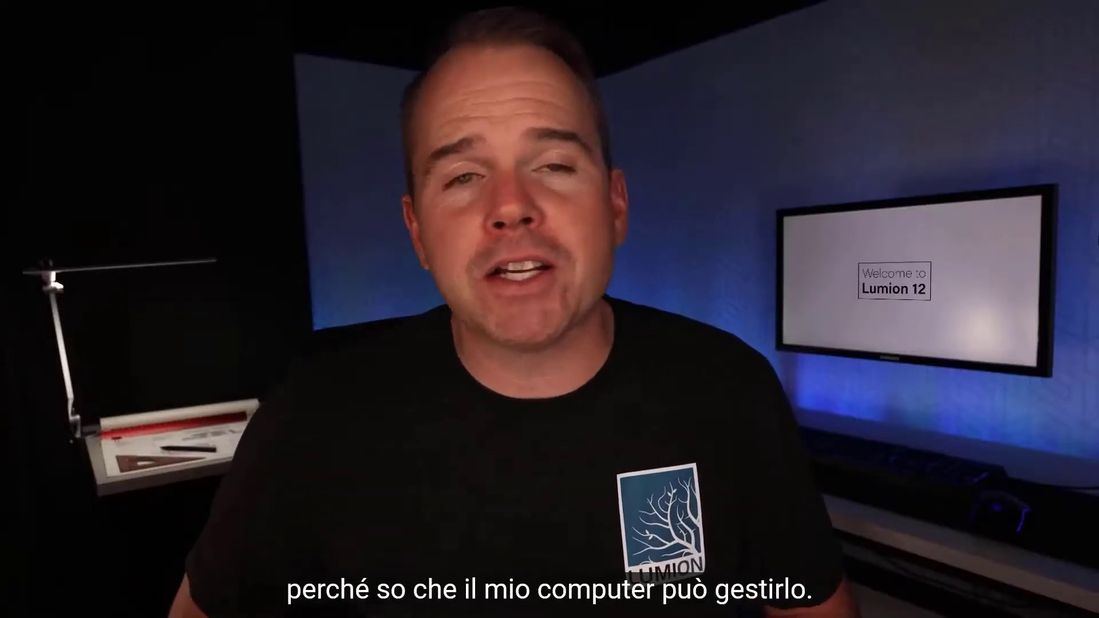
pyautogui.rightClick(393, 164)
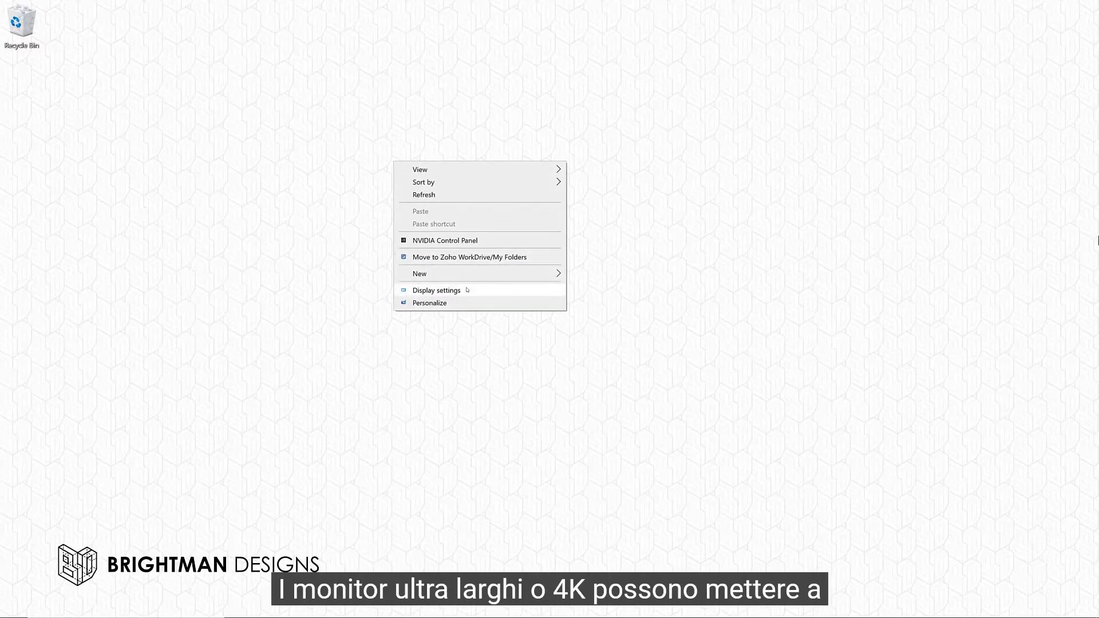
# Go to Windows Display settings and expand the Display resolution list (currently 3840 × 2160).
pyautogui.click(437, 290)
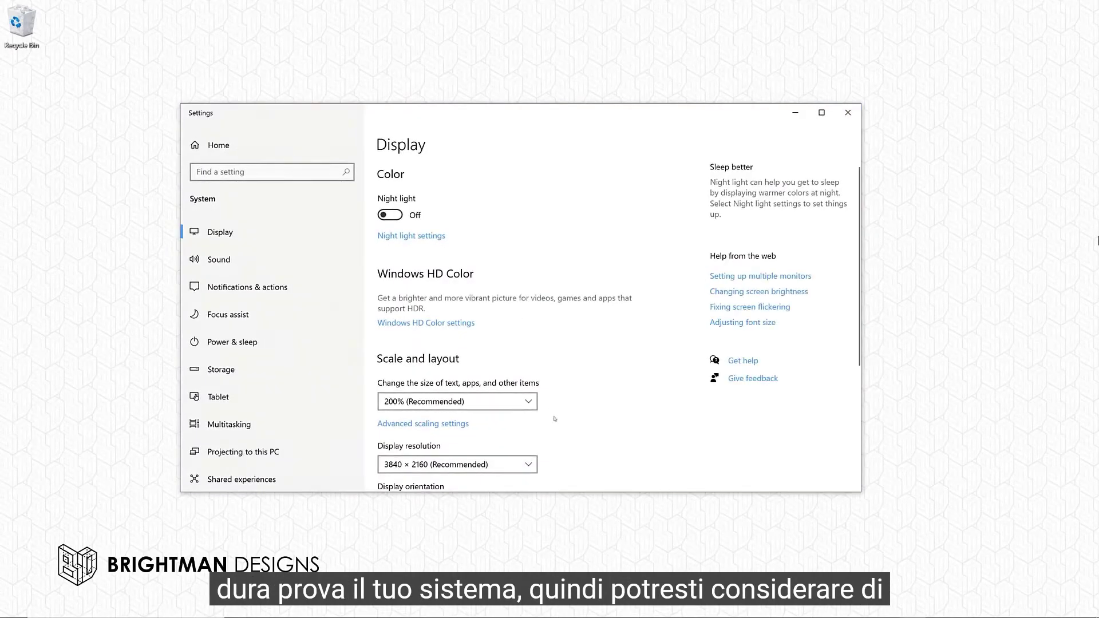
pyautogui.scroll(-5, 554, 419)
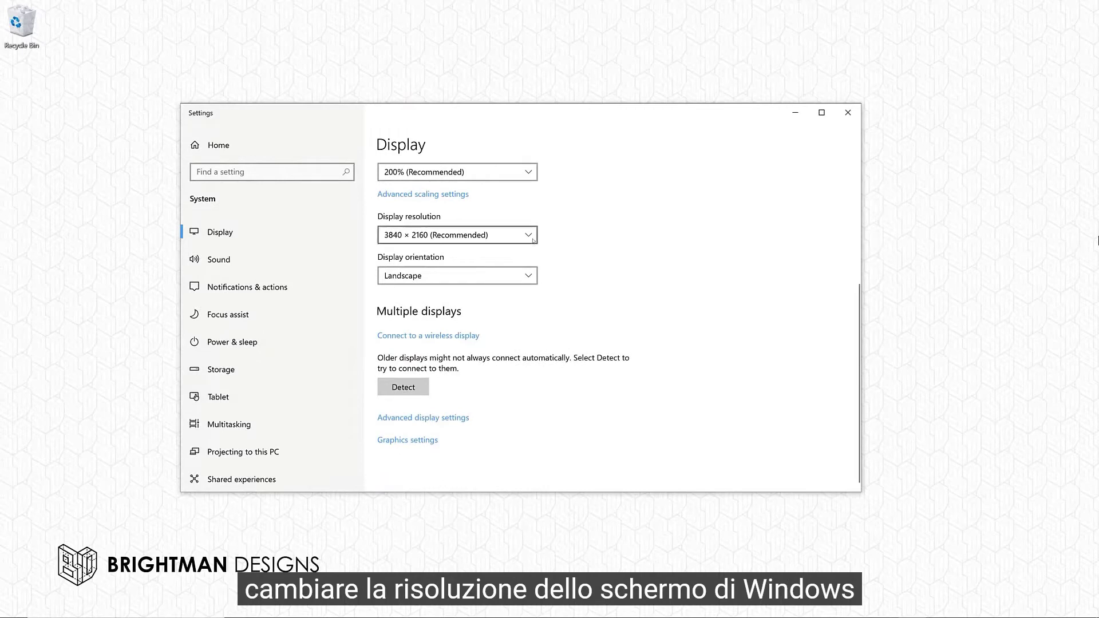
pyautogui.click(533, 241)
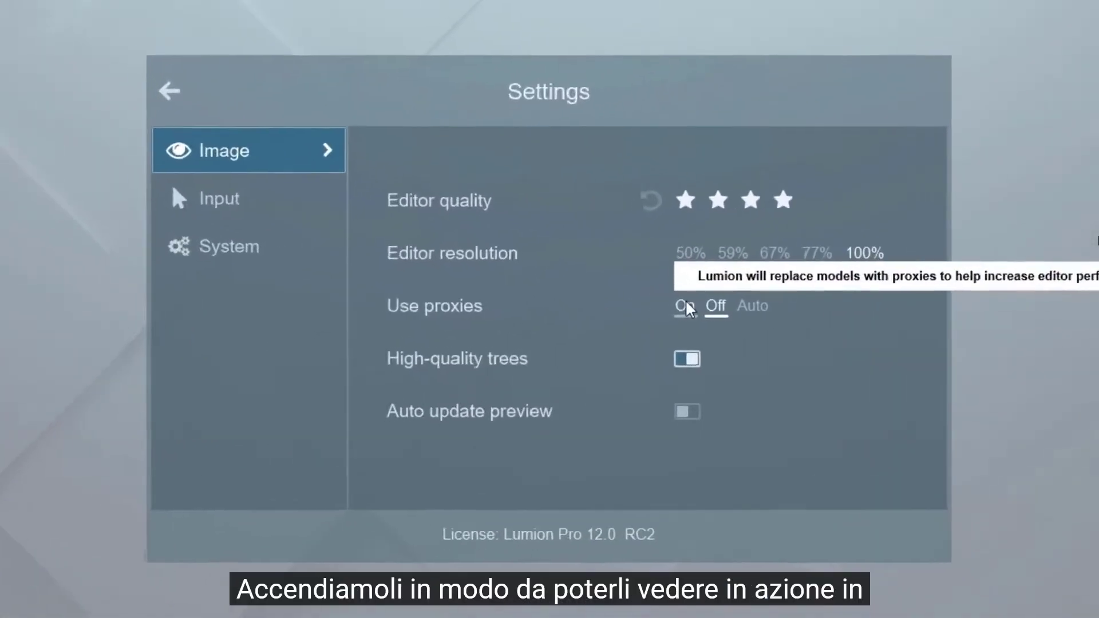
# Toggle Use proxies in Image settings, then look over the Input and System settings.
pyautogui.click(632, 307)
pyautogui.click(378, 245)
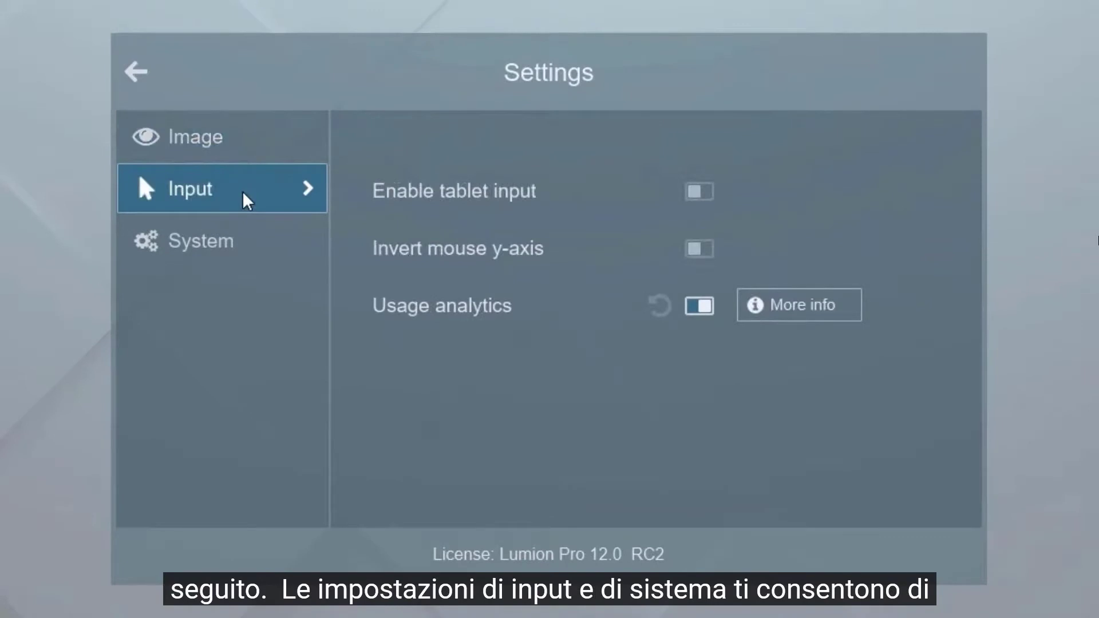
pyautogui.click(286, 237)
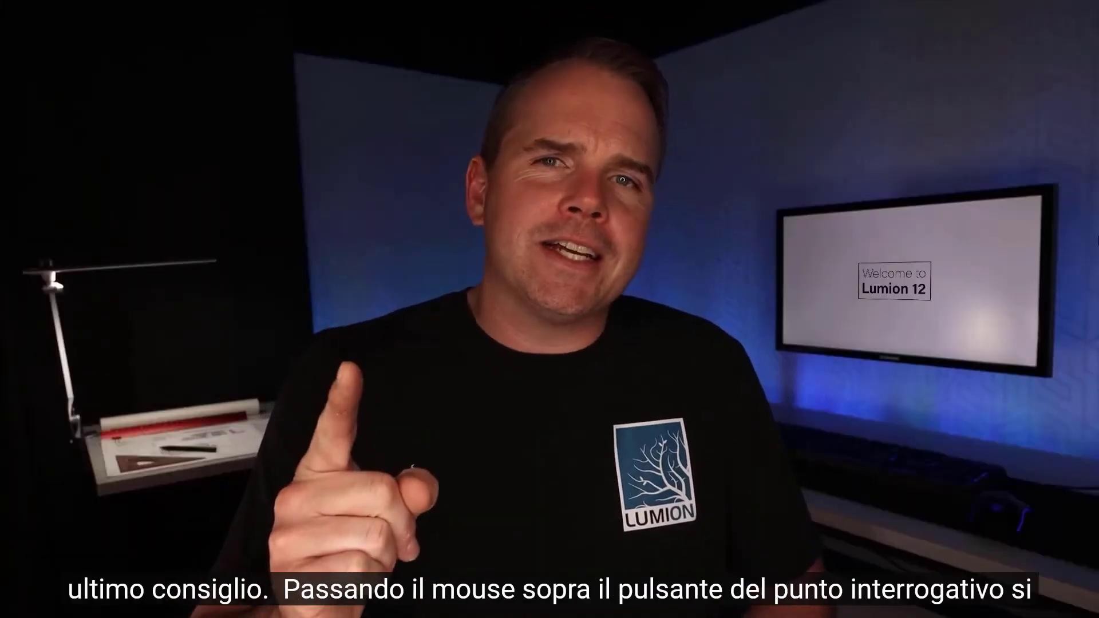
# Launch the interactive tutorial from the ? button at Build mode's bottom right.
pyautogui.moveTo(1083, 593)
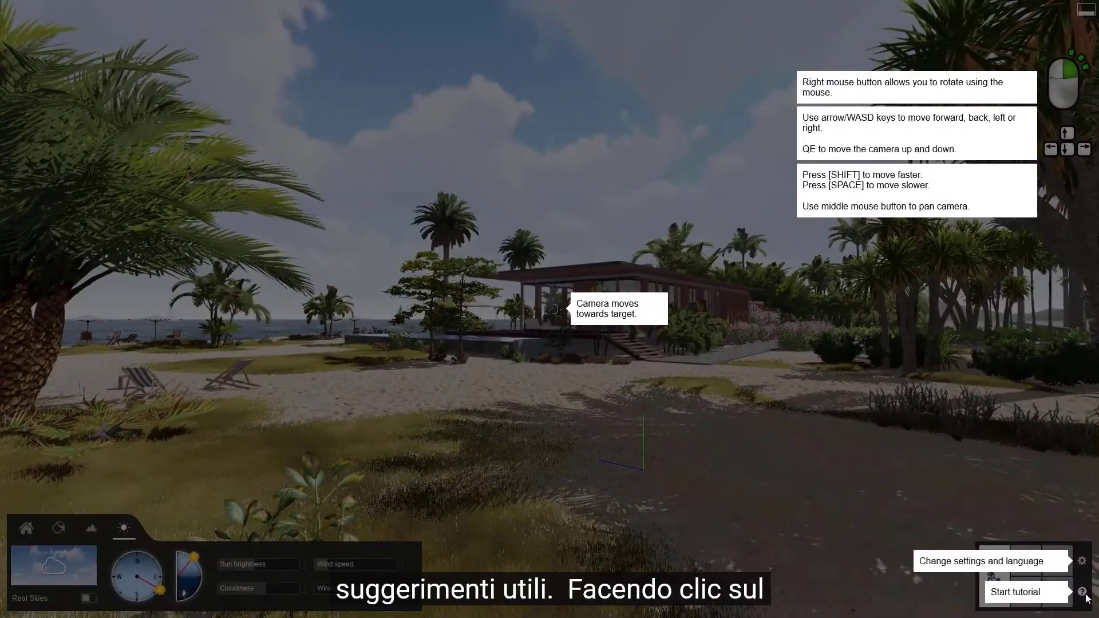
pyautogui.click(1082, 592)
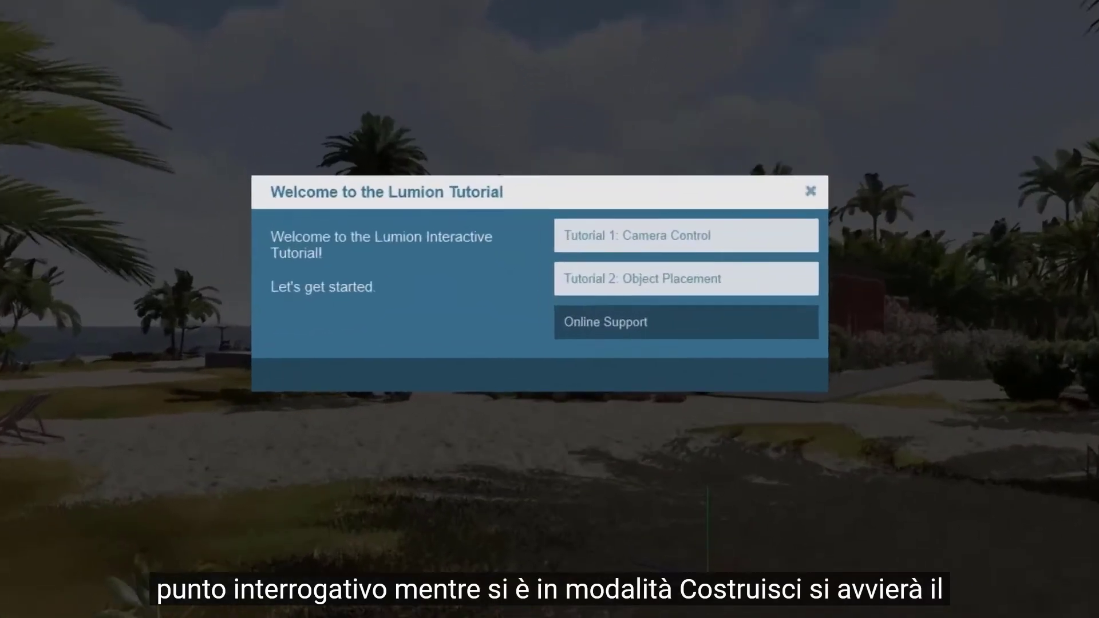